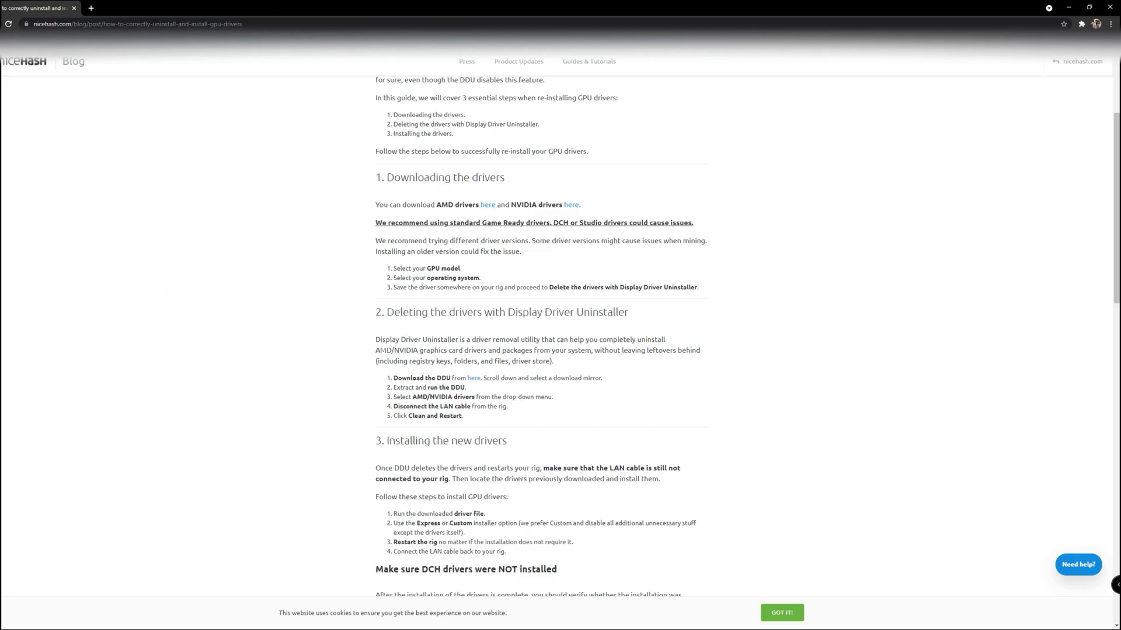
Read the driver guide's section on deleting drivers, then close the browser
scroll(620, 137, up, 1)
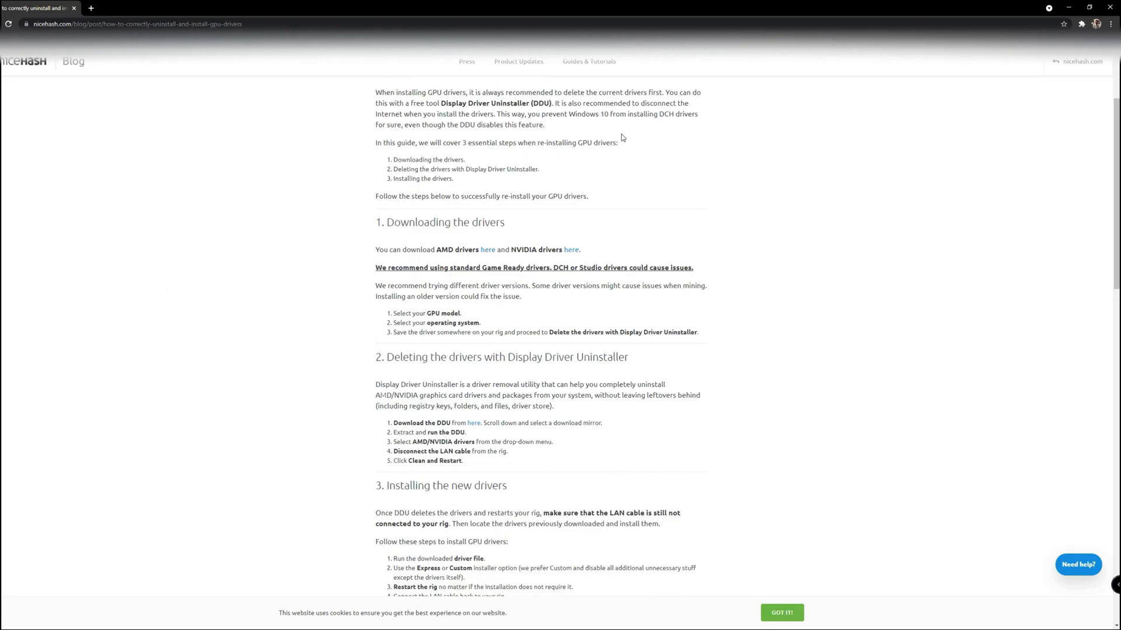
scroll(293, 327, down, 2)
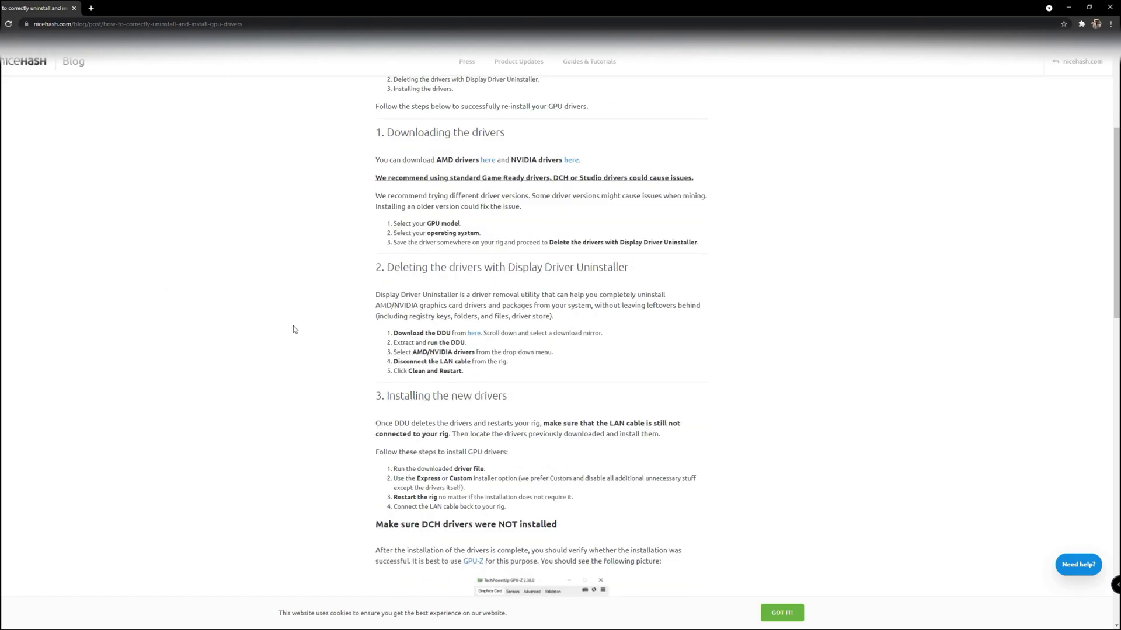
scroll(293, 329, down, 1)
scroll(300, 350, down, 1)
scroll(300, 350, up, 3)
drag(374, 313, 456, 314)
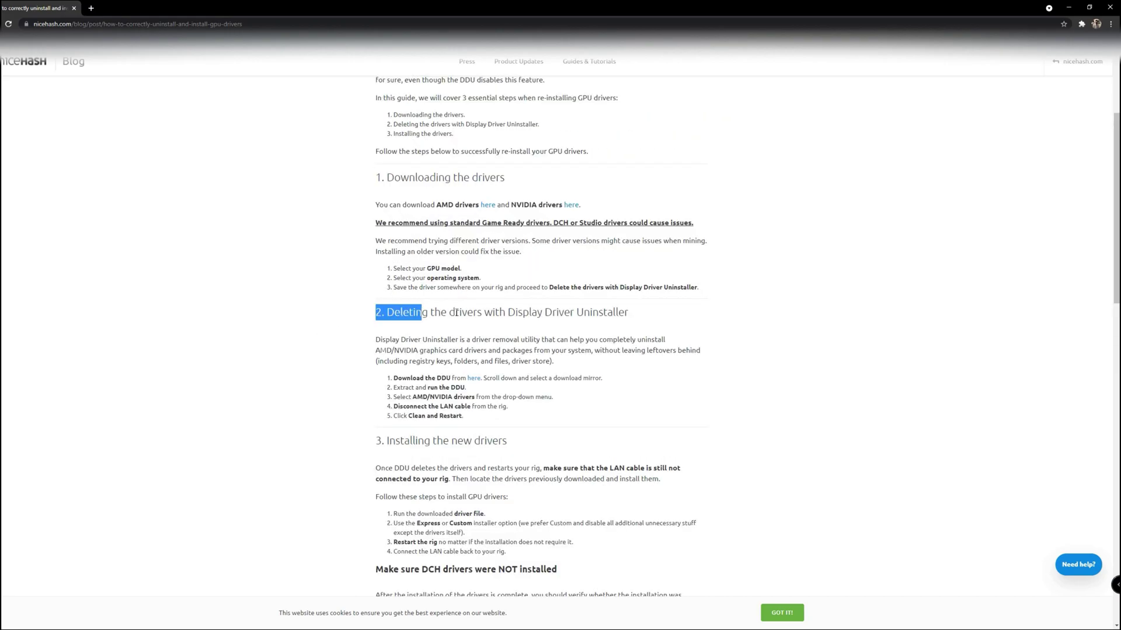
triple_click(456, 314)
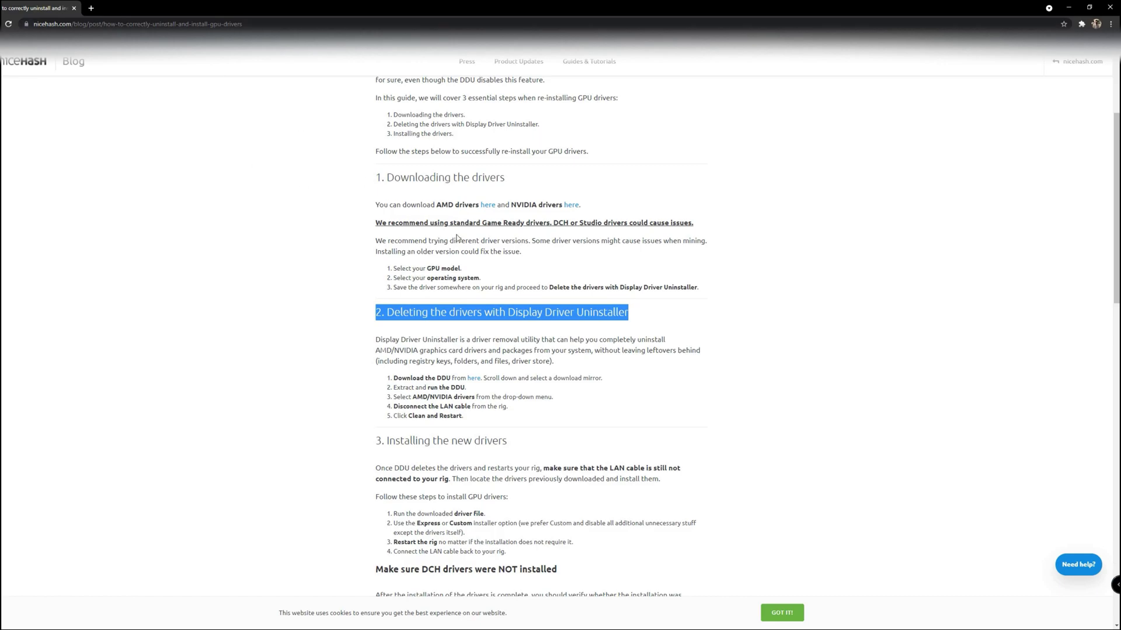
click(527, 329)
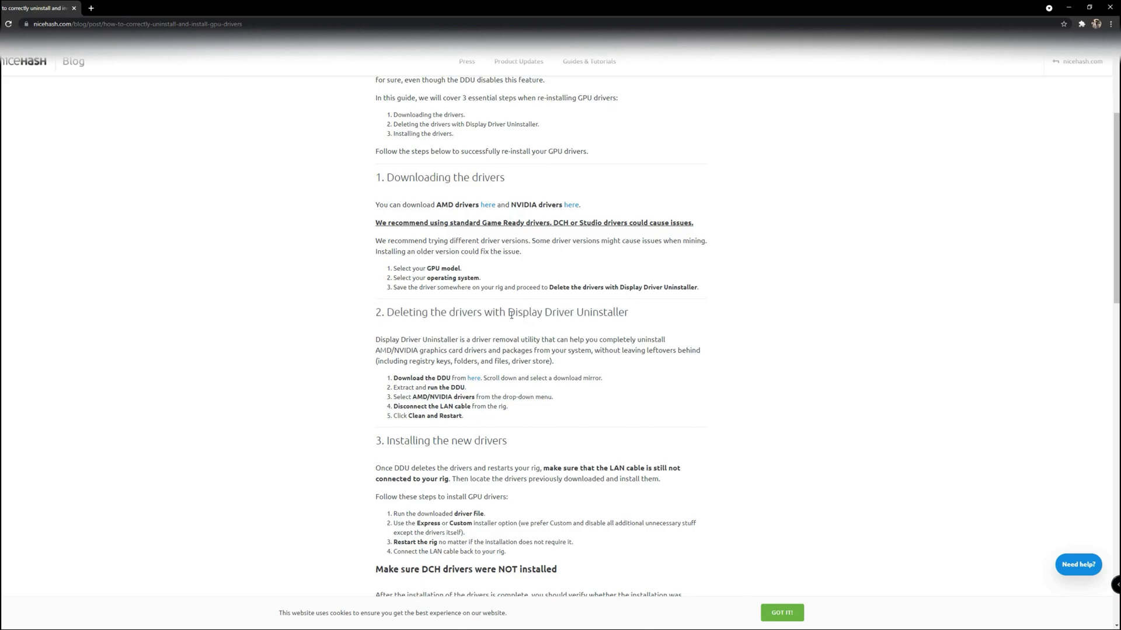
drag(515, 314, 548, 322)
click(548, 322)
click(1110, 7)
Search installed apps for 'nvid' and uninstall NVIDIA Graphics Driver 472.12 and GeForce Experience
key(super+e)
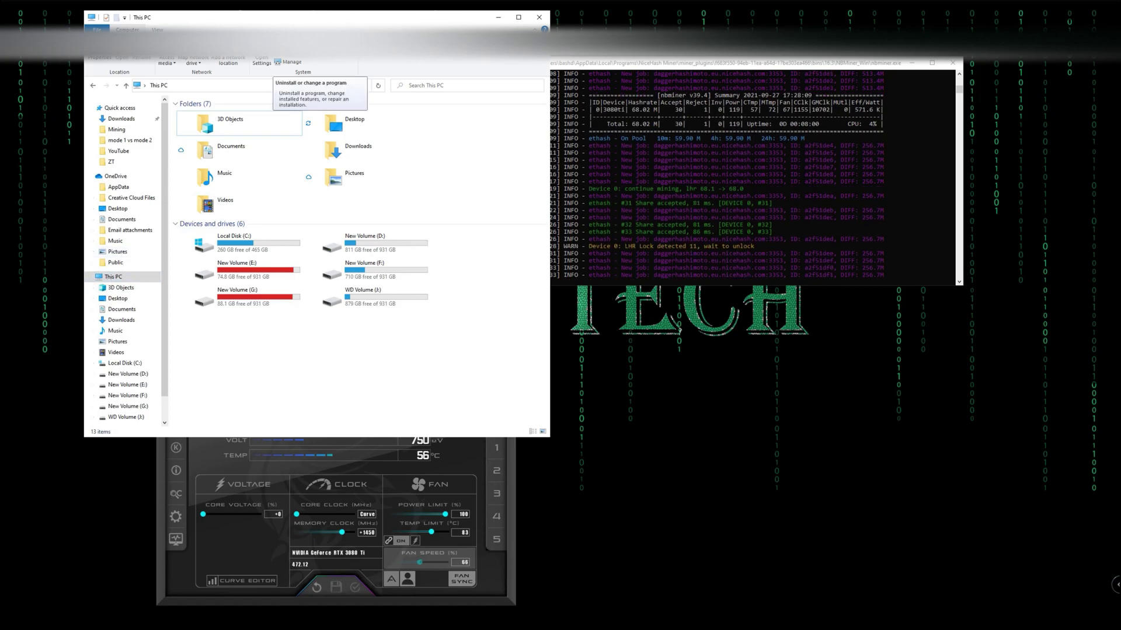
click(286, 42)
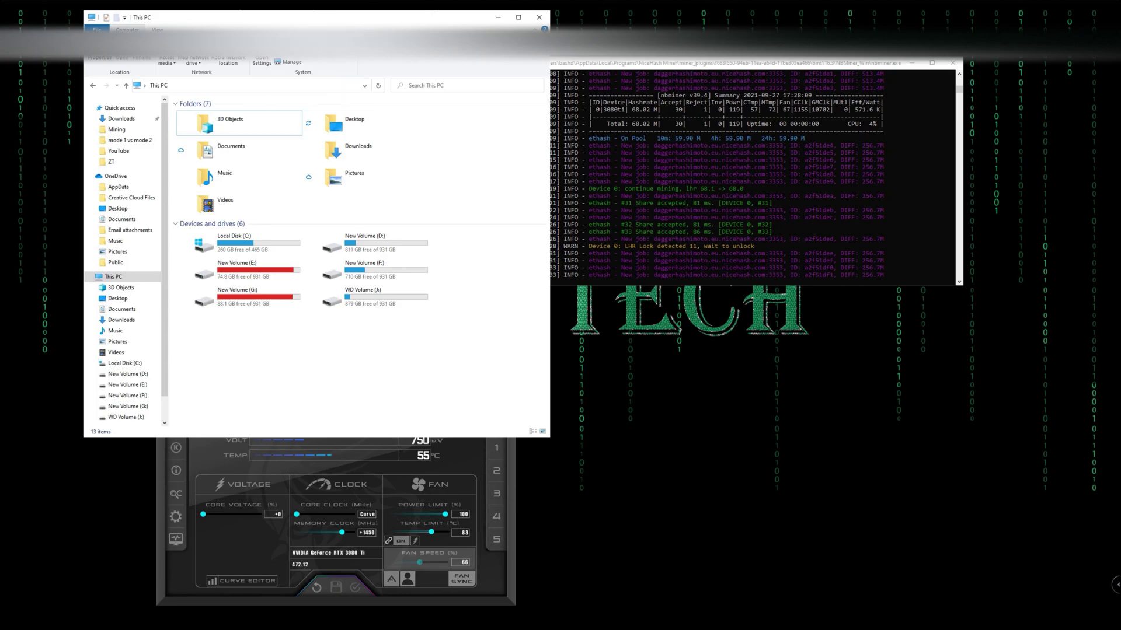
click(618, 267)
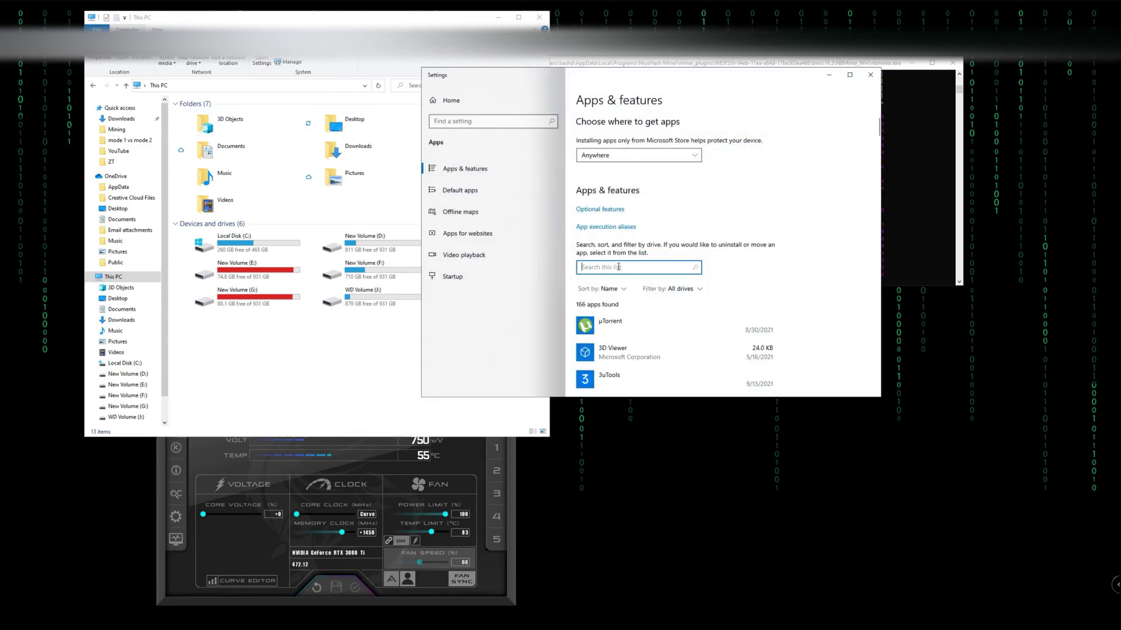
text(nvid)
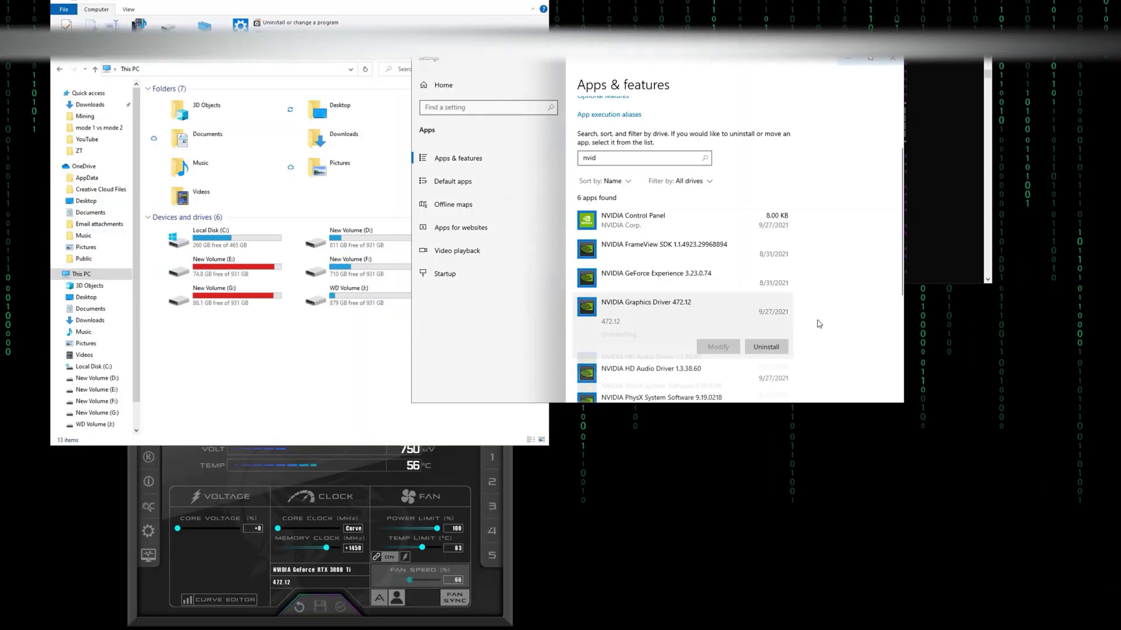
click(607, 409)
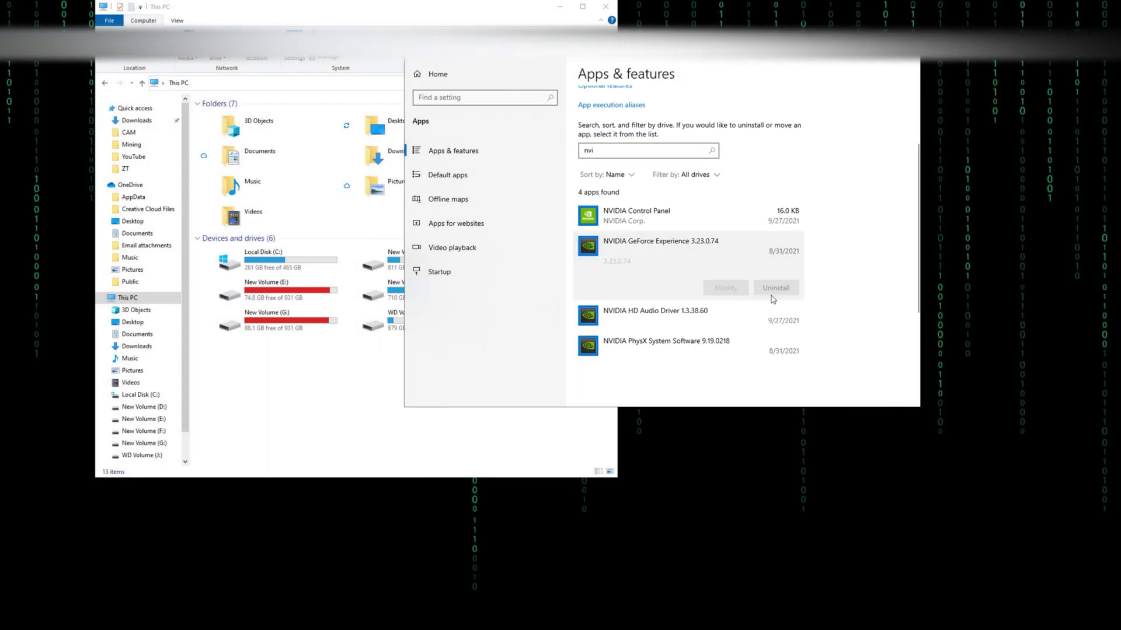
click(618, 408)
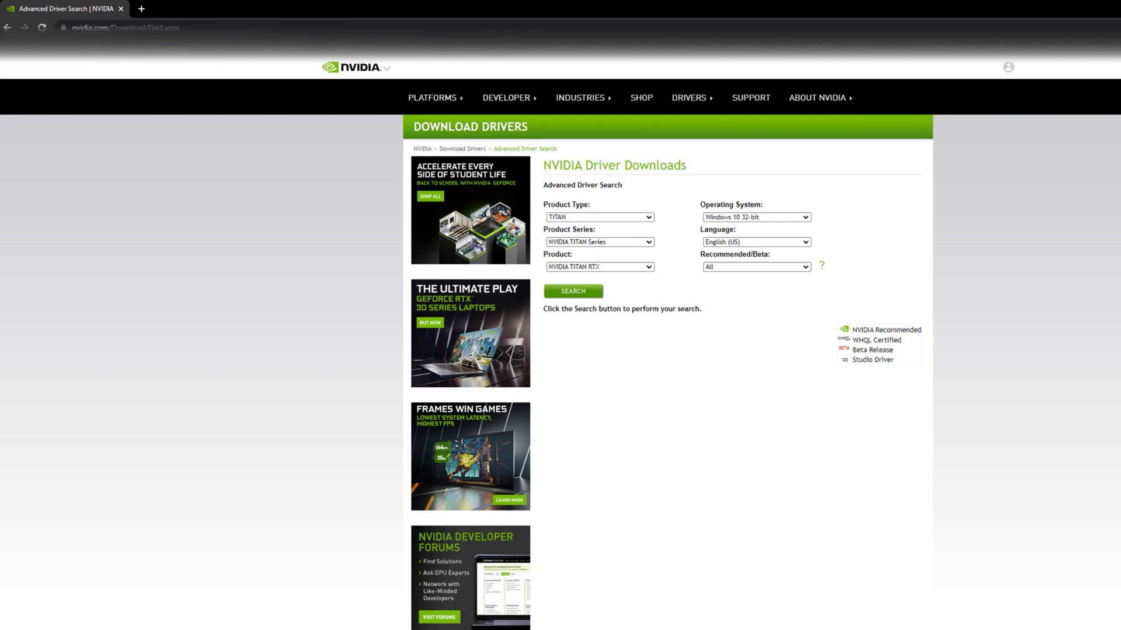
Choose GeForce, RTX 30 Series, RTX 3080 Ti and Standard driver type, then search
click(592, 220)
click(599, 222)
click(564, 241)
click(573, 242)
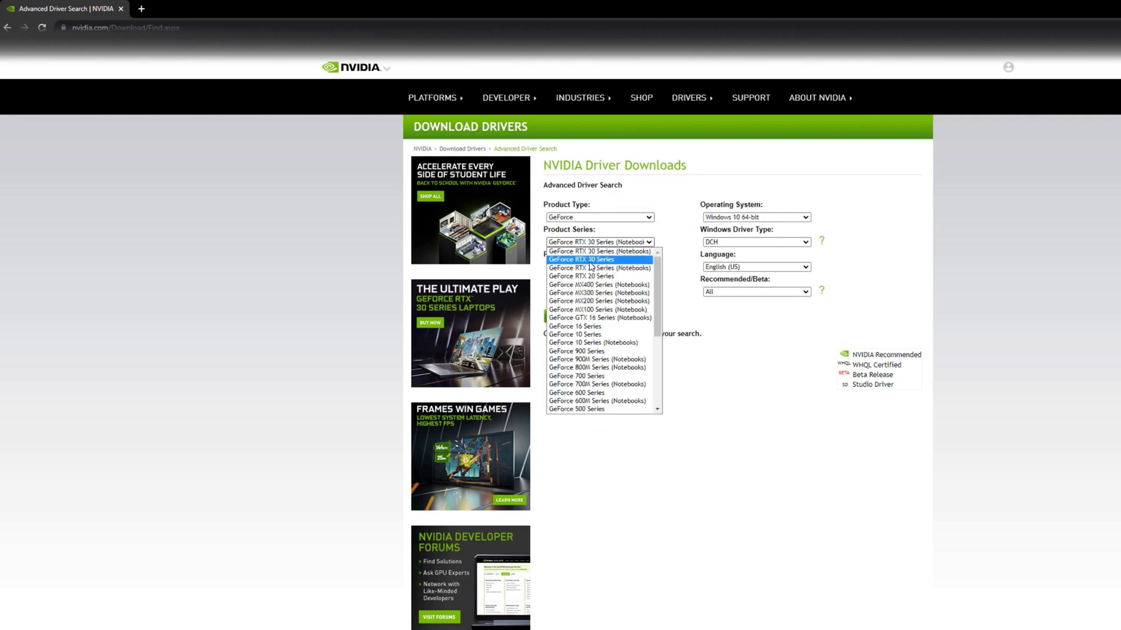
click(590, 260)
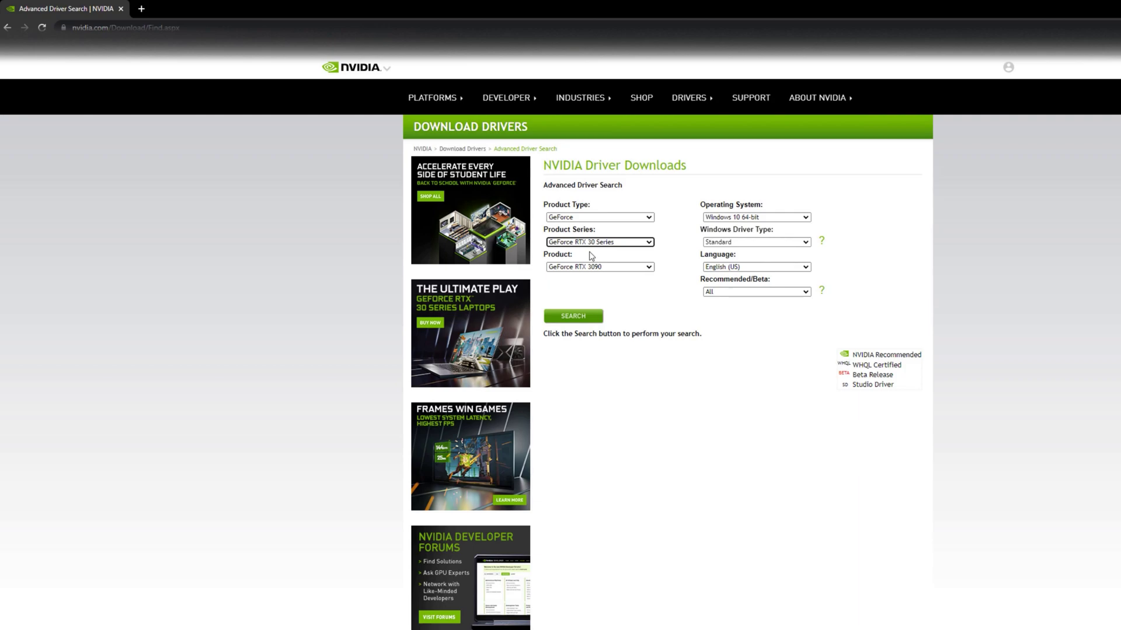
click(623, 268)
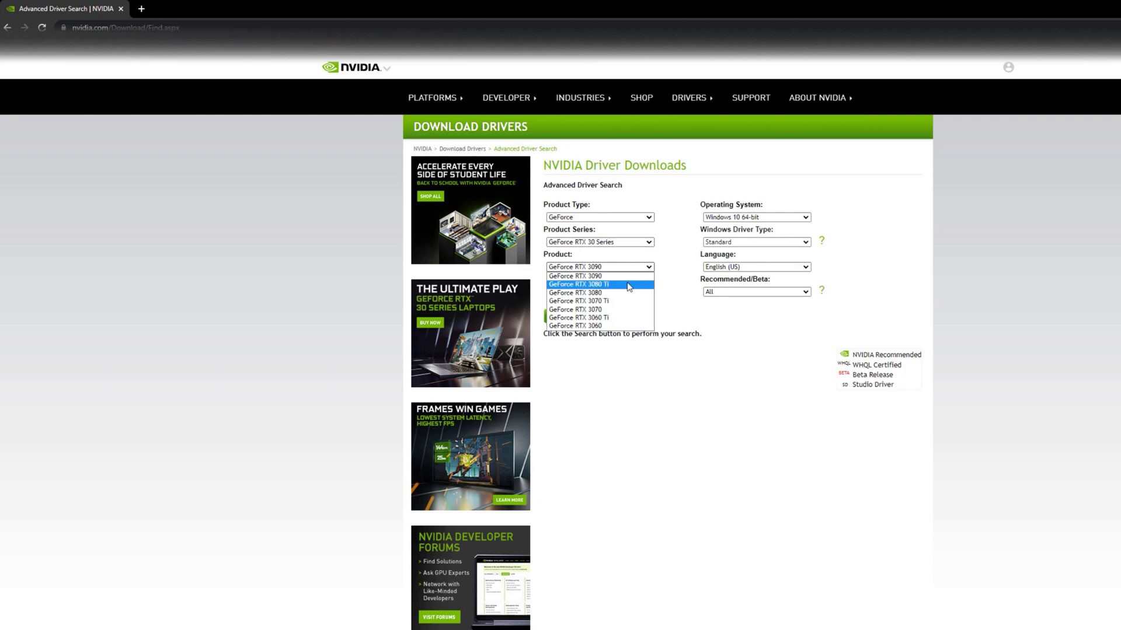
click(623, 286)
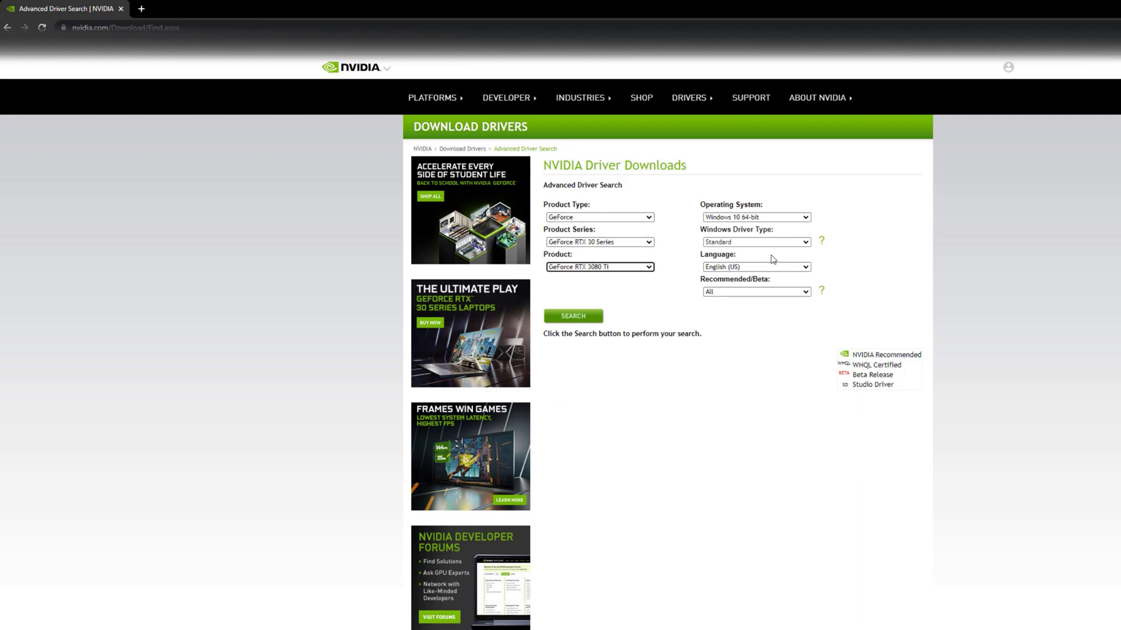
click(789, 243)
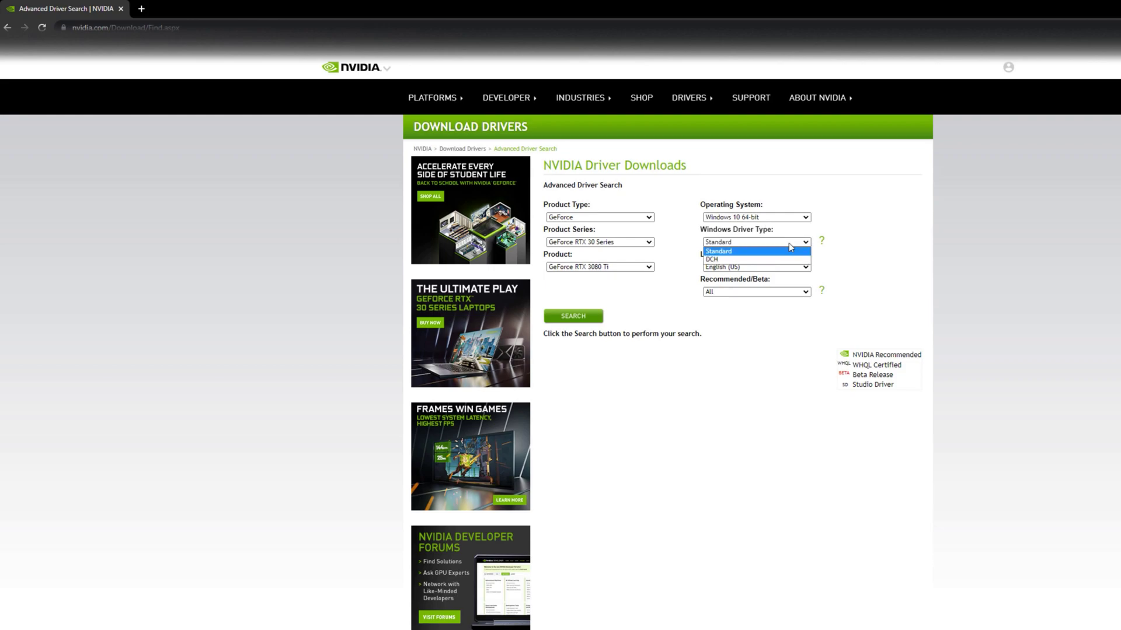
click(721, 251)
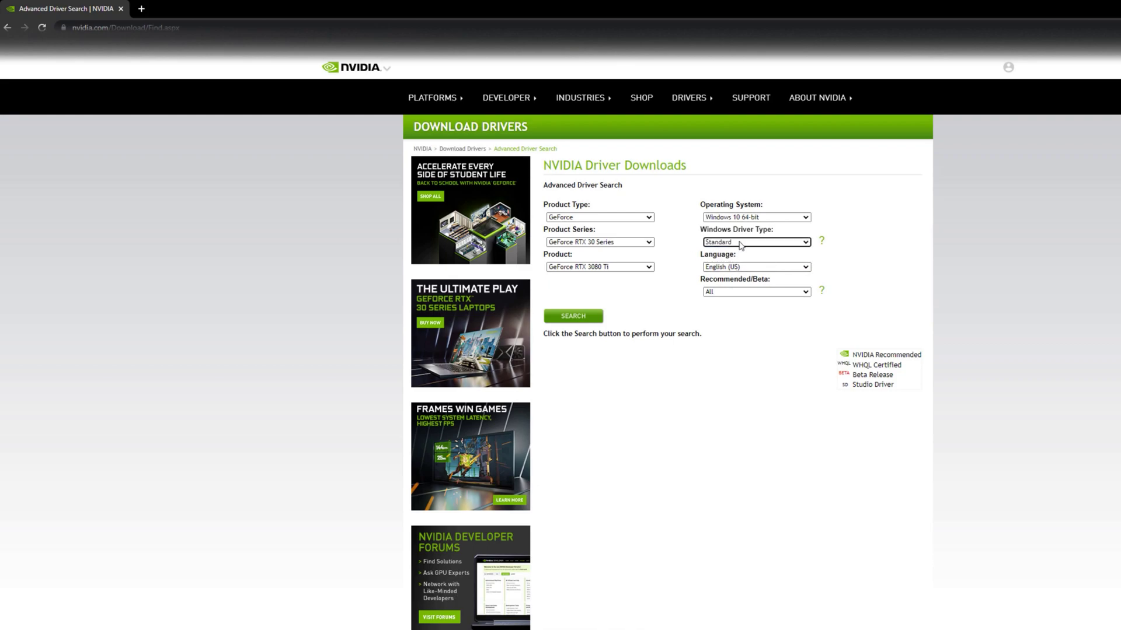
click(582, 318)
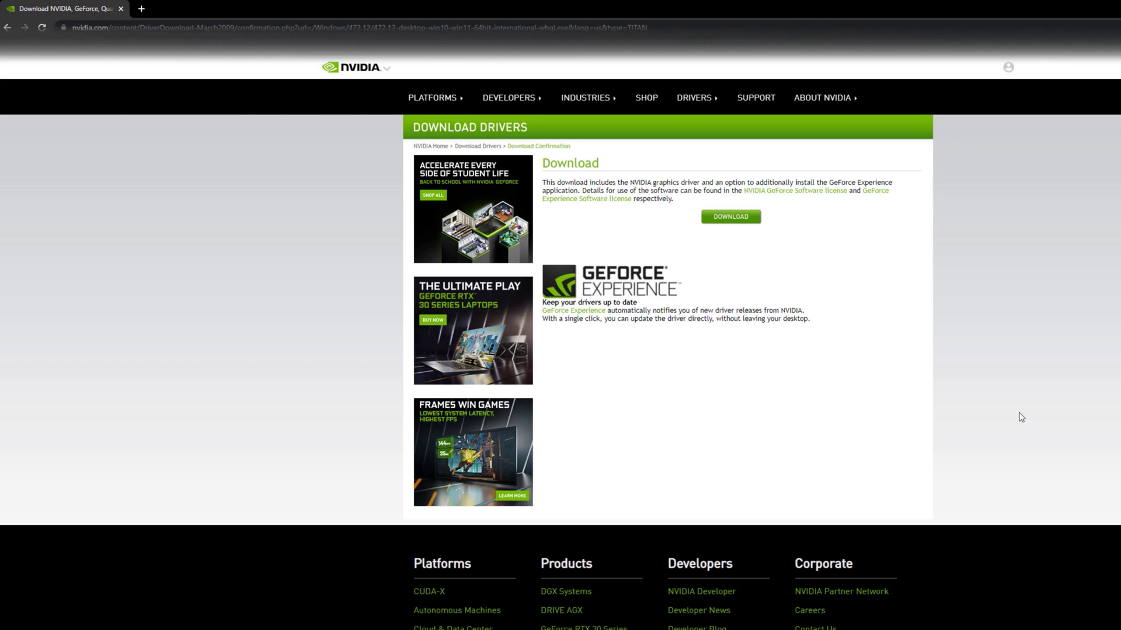
Accept the default extraction folder and close the installer once driver 472.12 is installed
click(624, 401)
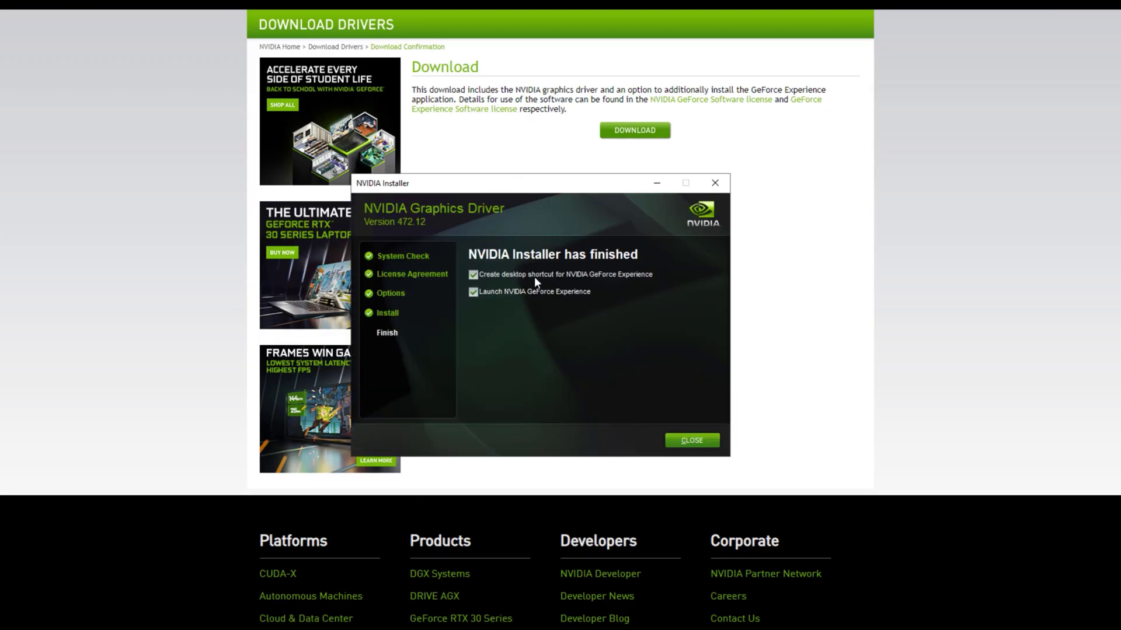
click(678, 436)
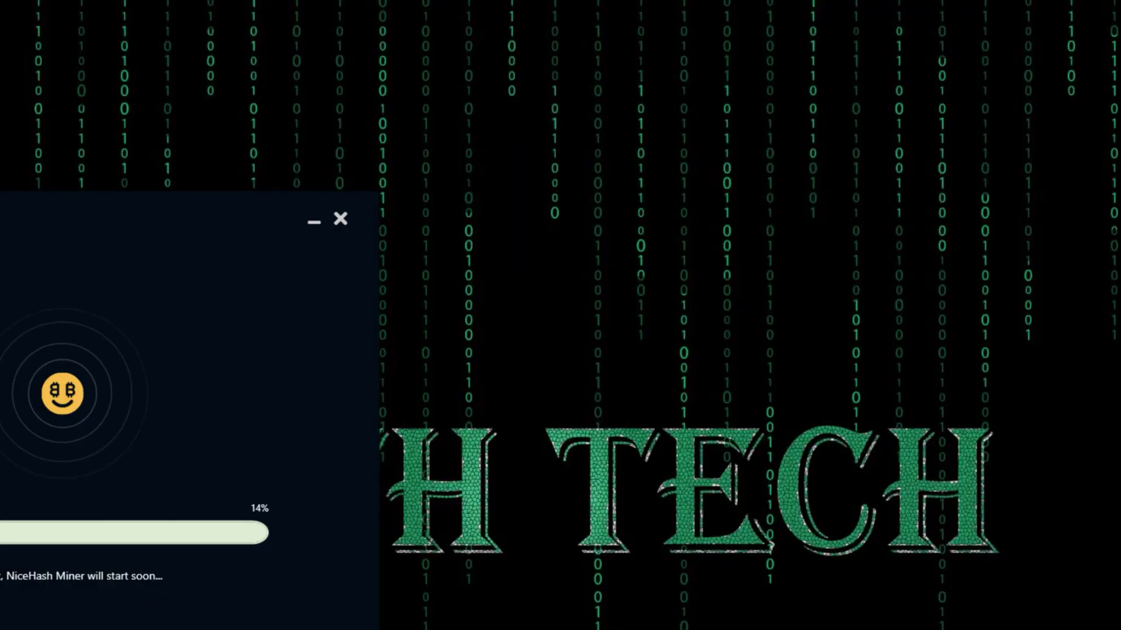
Move the NiceHash Miner window to the screen centre and view its empty Notifications
drag(80, 240, 615, 93)
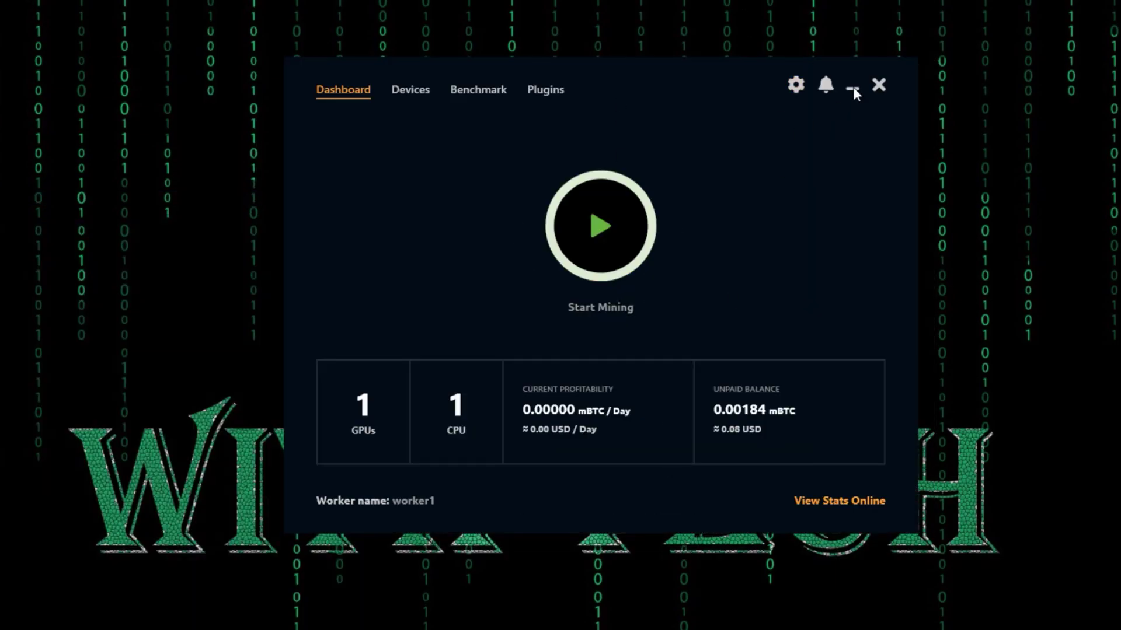
click(830, 86)
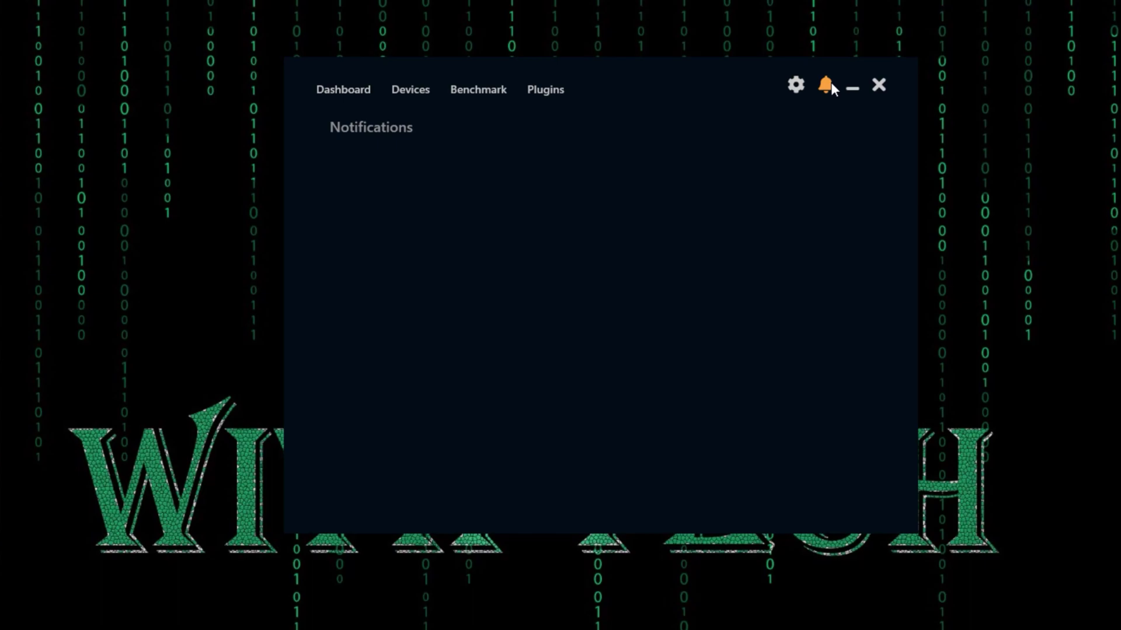